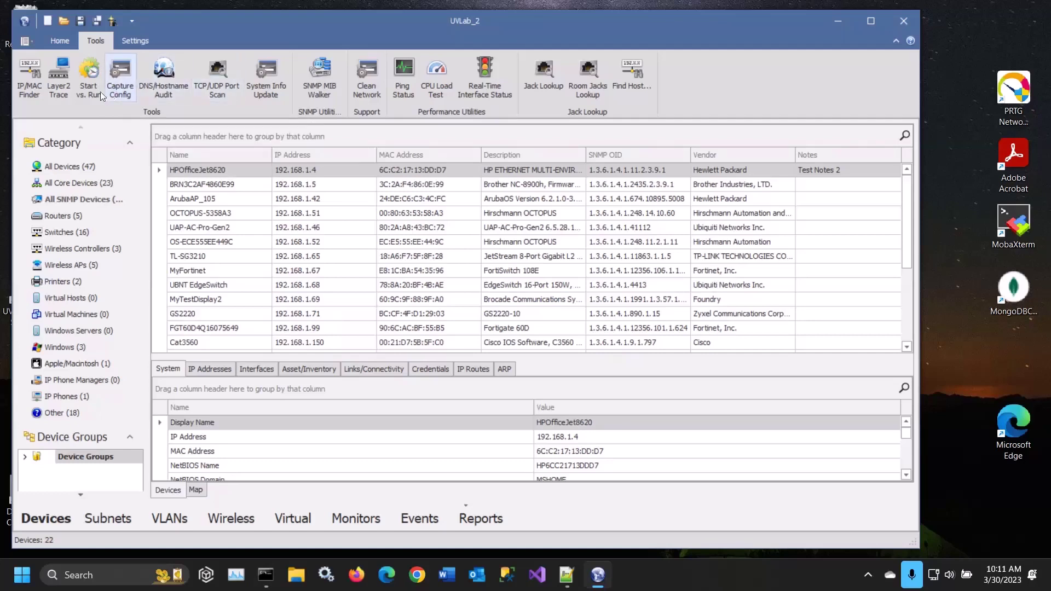
Step: Open the Start vs. Run Configuration comparison, filter it to network devices, and enlarge its window to show the full device list
left_click(94, 92)
left_click(552, 147)
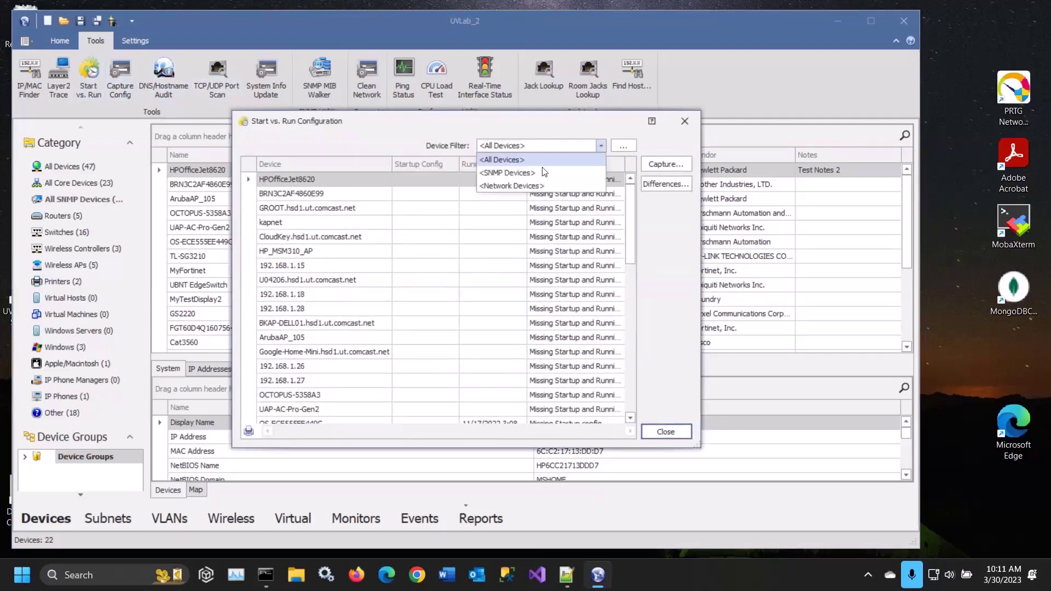
left_click(534, 187)
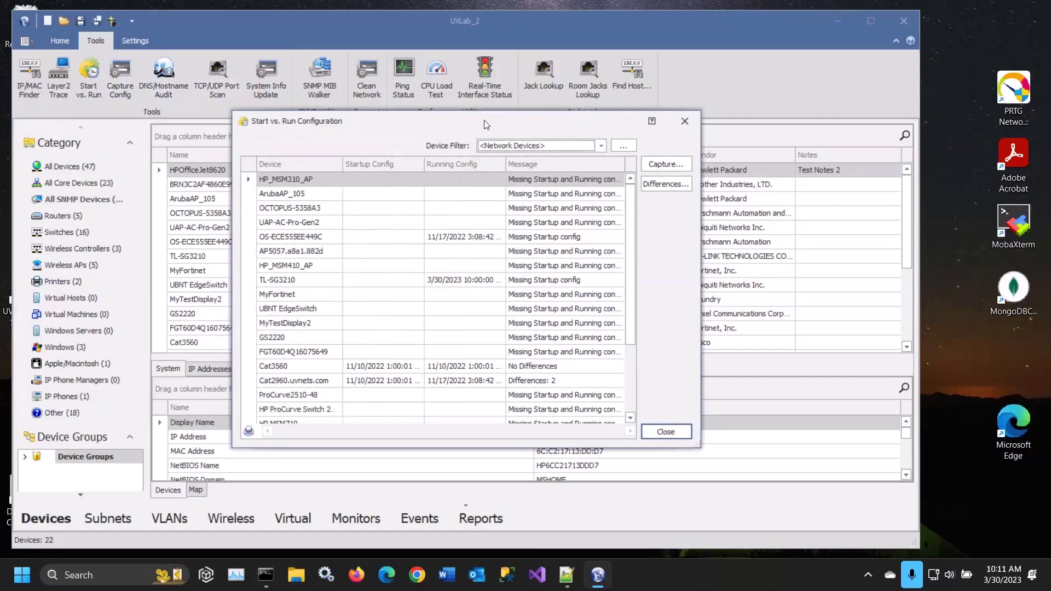
left_click_drag(484, 125, 414, 87)
left_click_drag(627, 405, 779, 490)
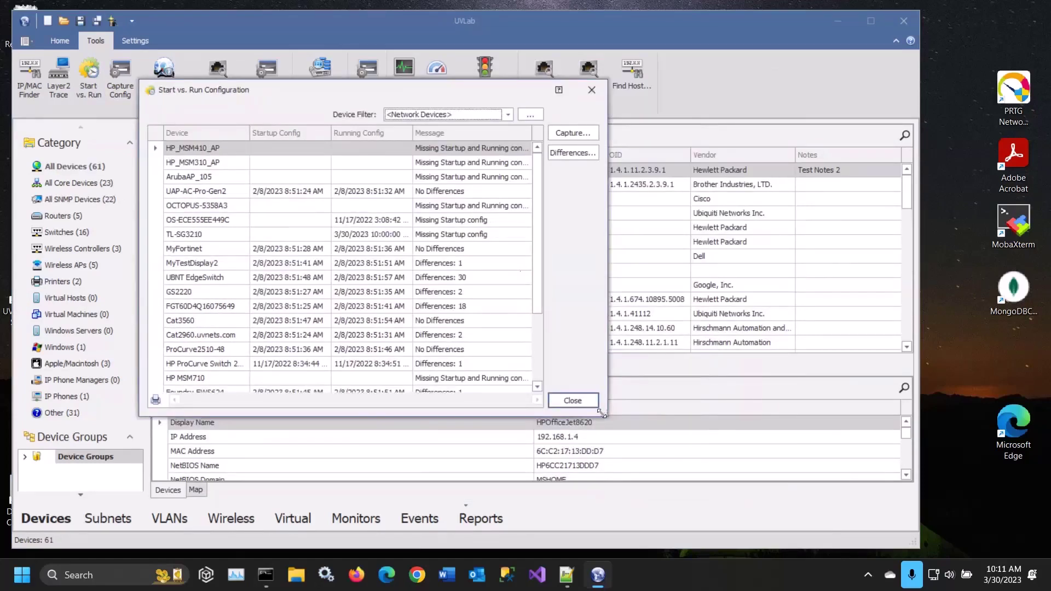
left_click_drag(602, 413, 758, 501)
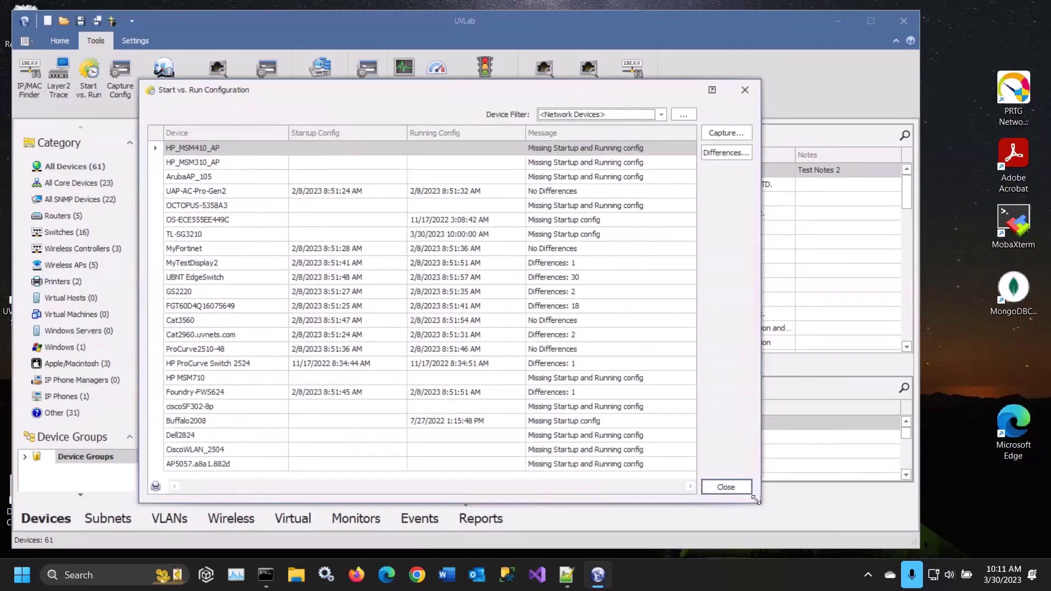
Step: Capture the startup and running configs of the filtered network devices, review the failed and succeeded results, and close the progress report
left_click(721, 133)
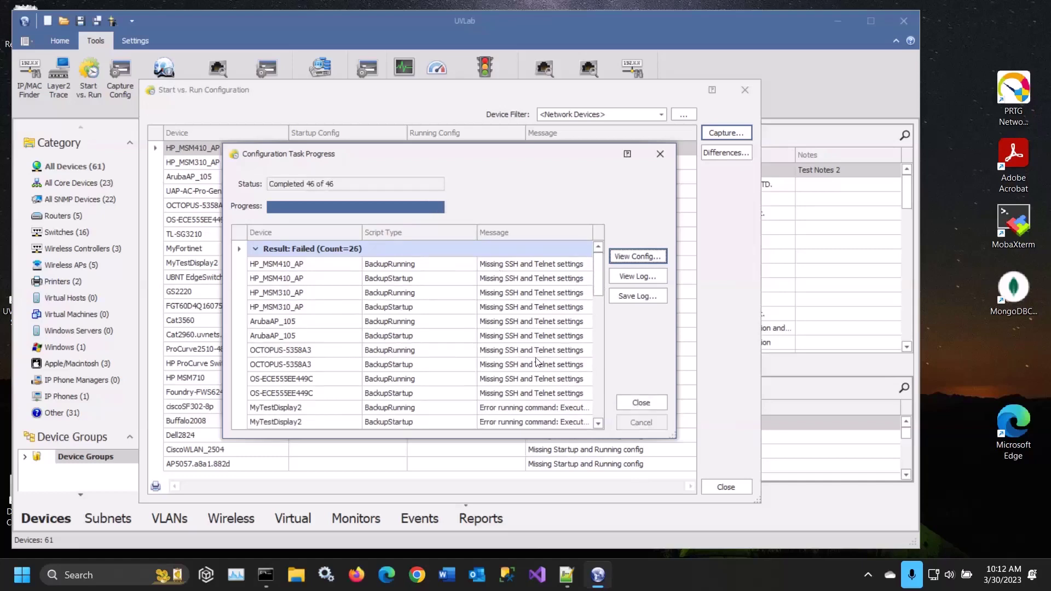
scroll(536, 361, "down", 5)
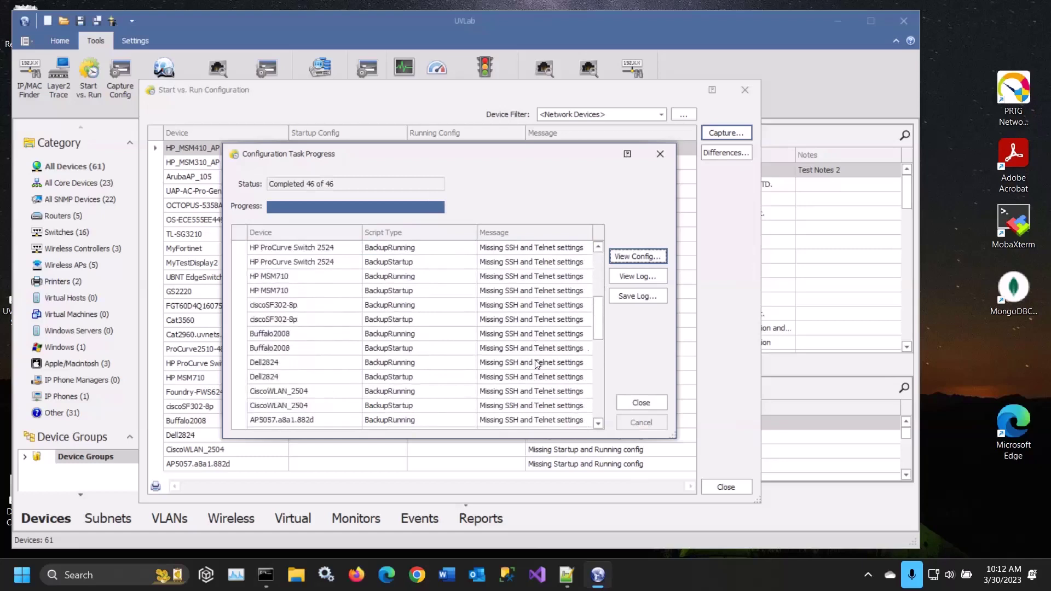
scroll(536, 364, "down", 4)
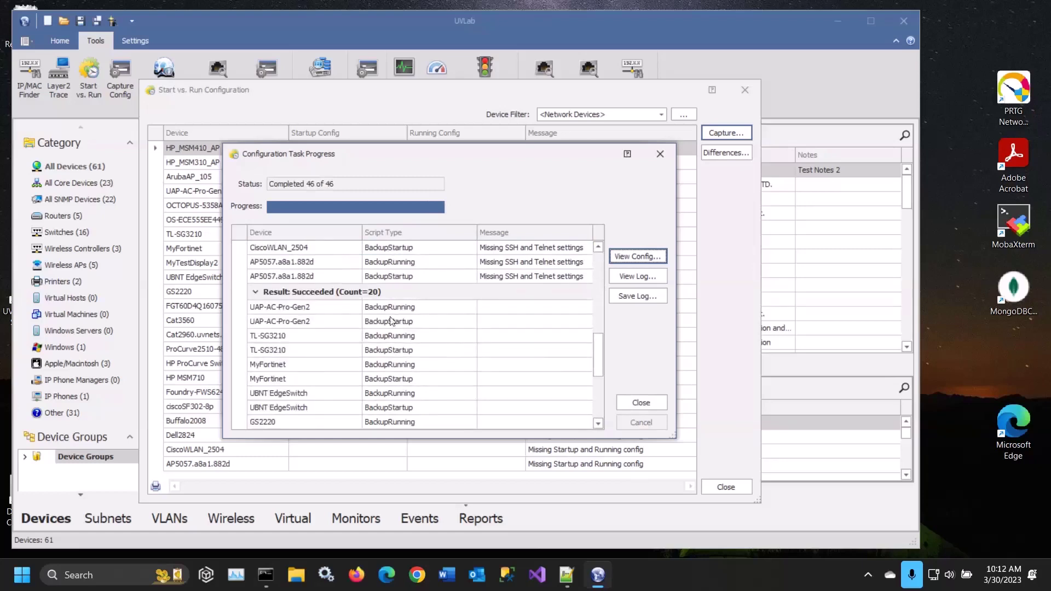
scroll(390, 321, "down", 3)
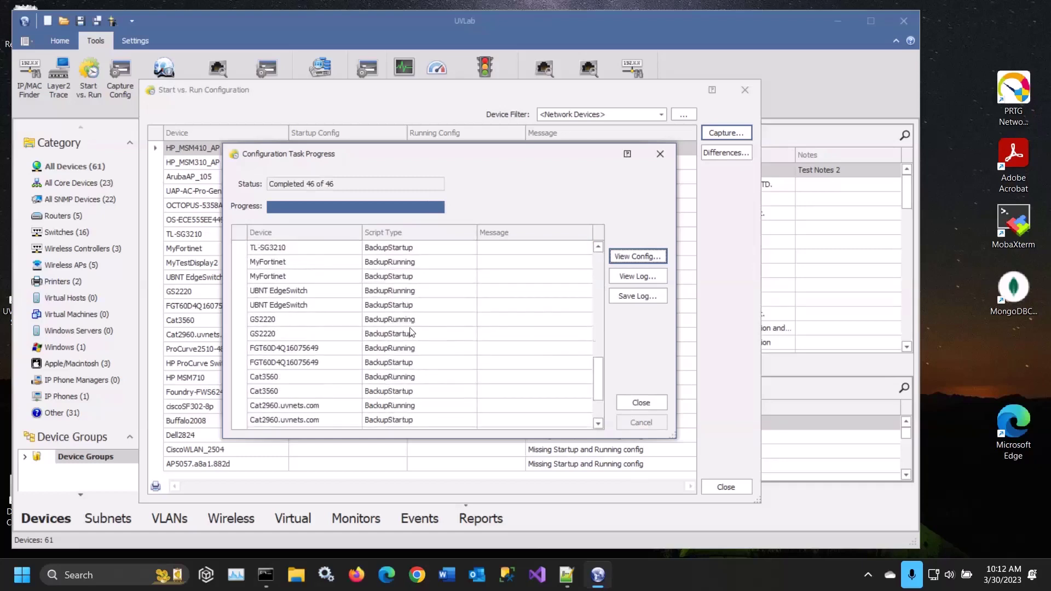
scroll(412, 333, "down", 1)
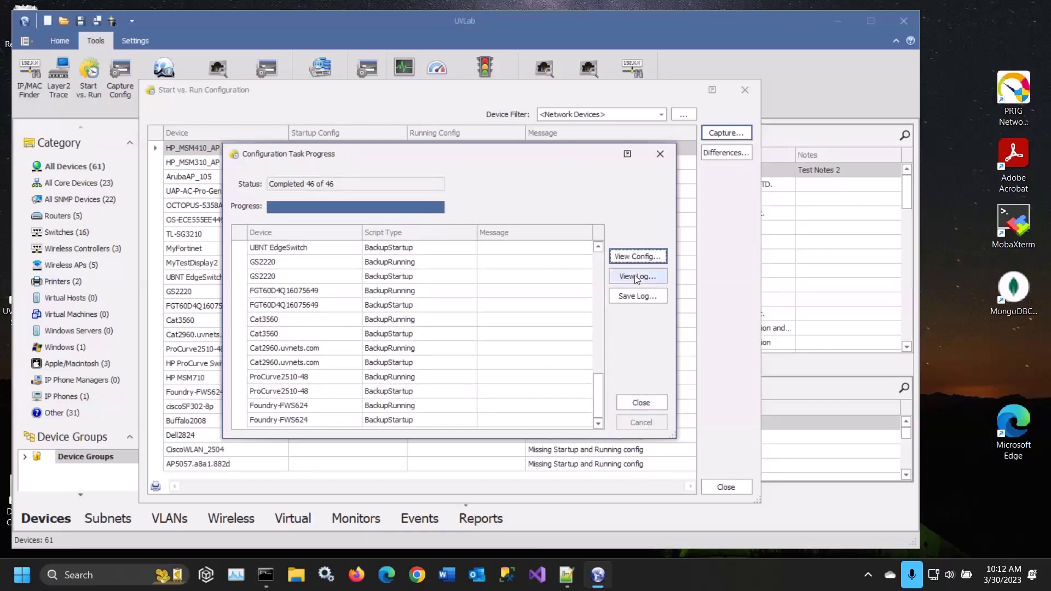
left_click(641, 403)
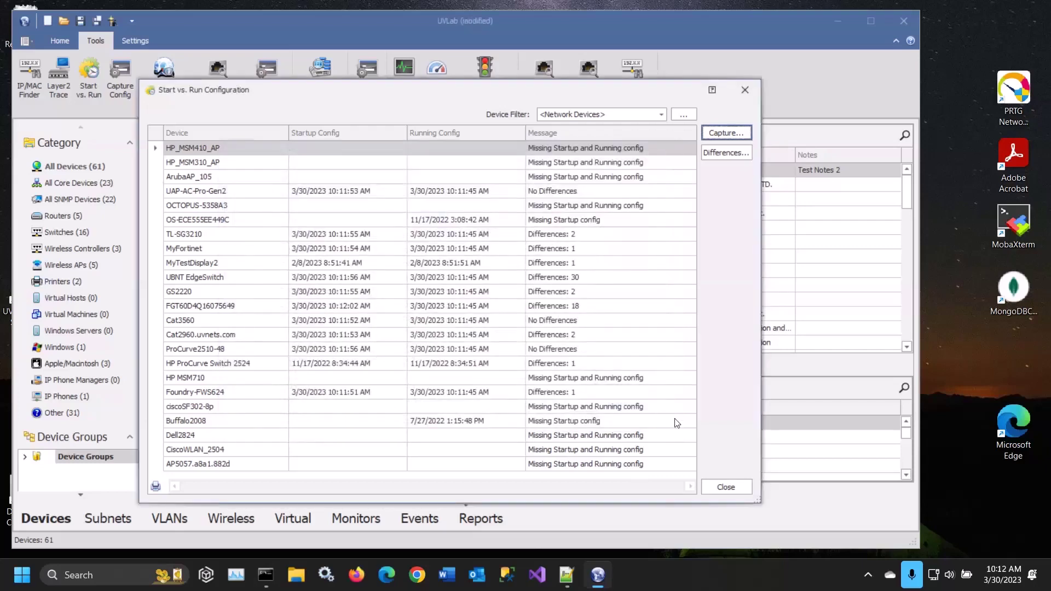
Step: Check the comparison rows for MyTestDisplay2 and UBNT EdgeSwitch, and close the Start vs. Run Configuration window
left_click(563, 265)
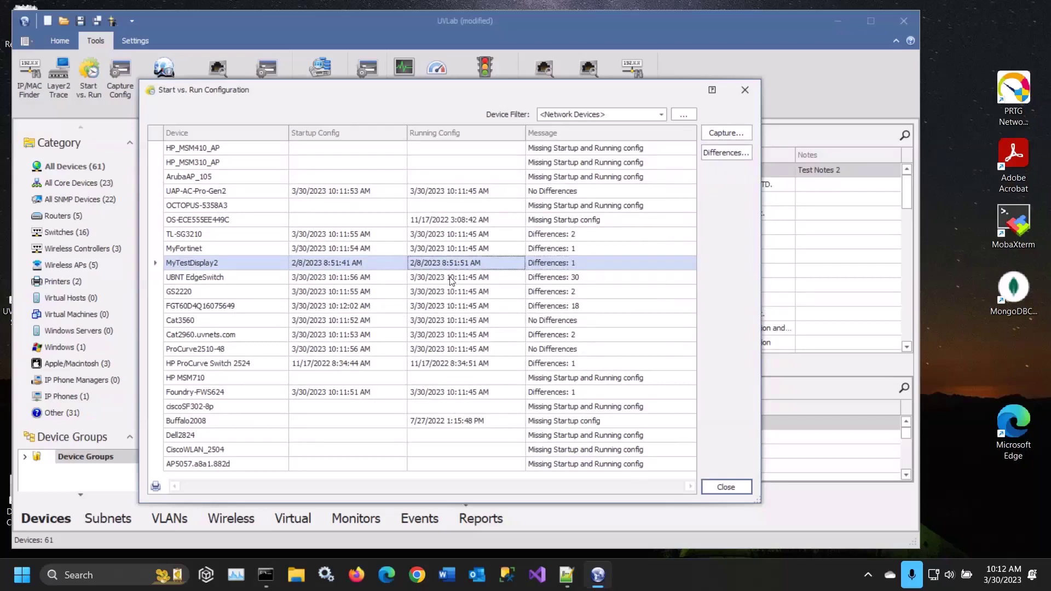
left_click(450, 277)
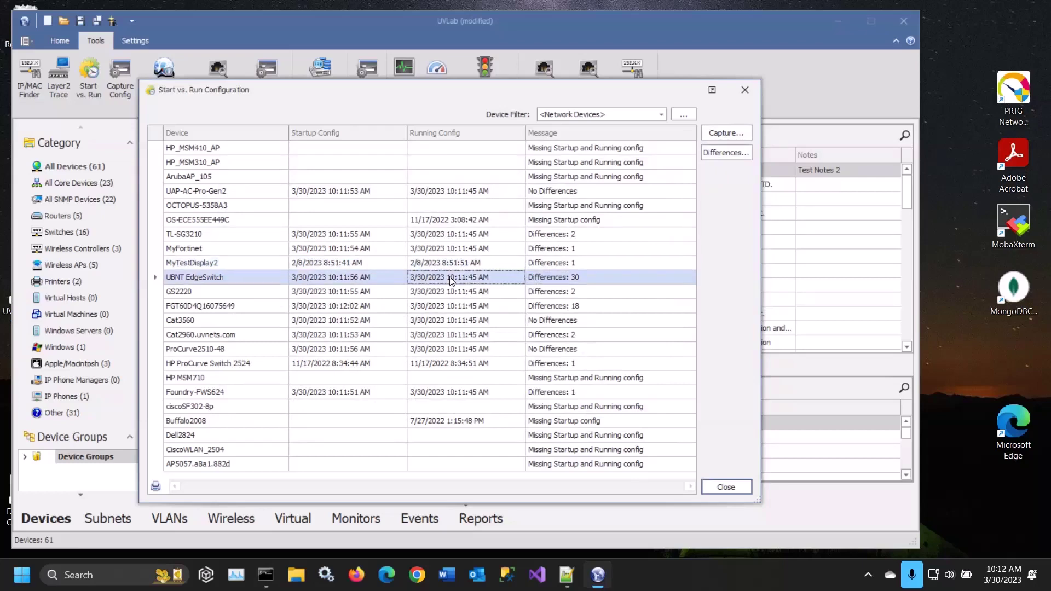
left_click(726, 487)
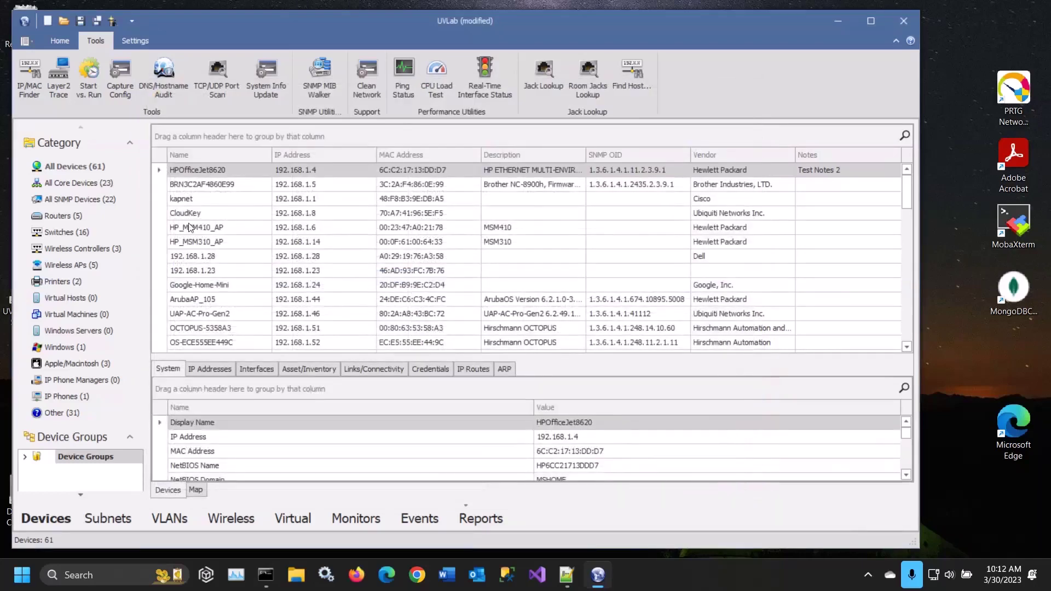
Step: Among the switches, view the captured running-config of GS2220 and close it
left_click(82, 232)
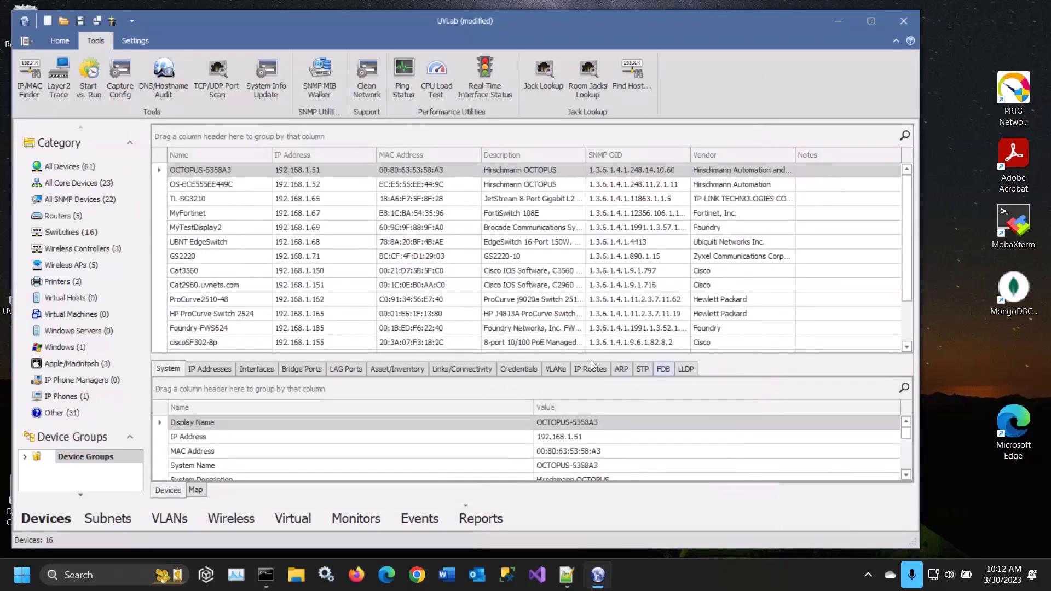
left_click(259, 256)
left_click(637, 374)
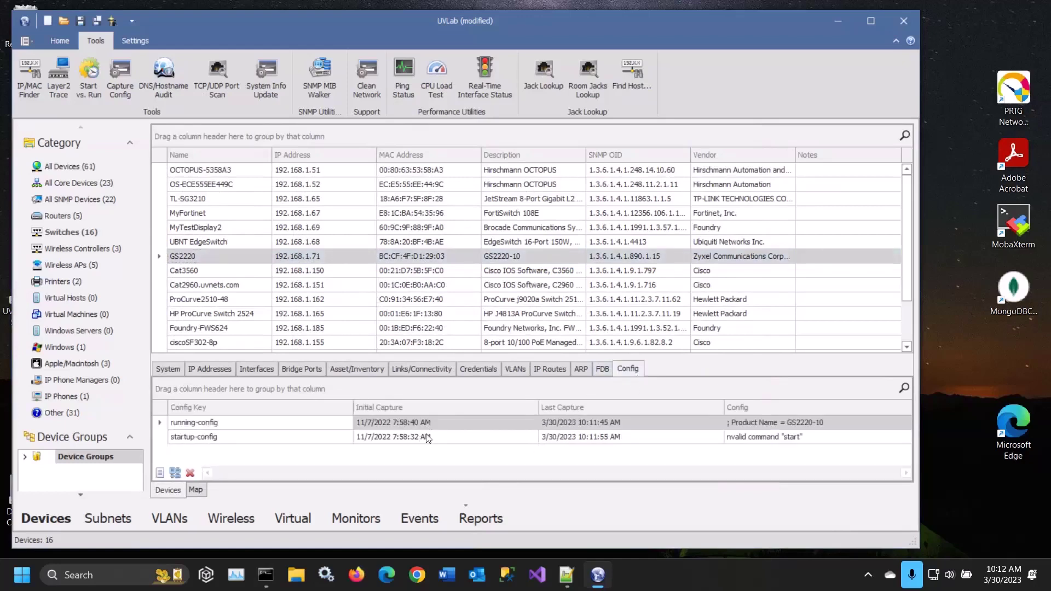
double_click(331, 426)
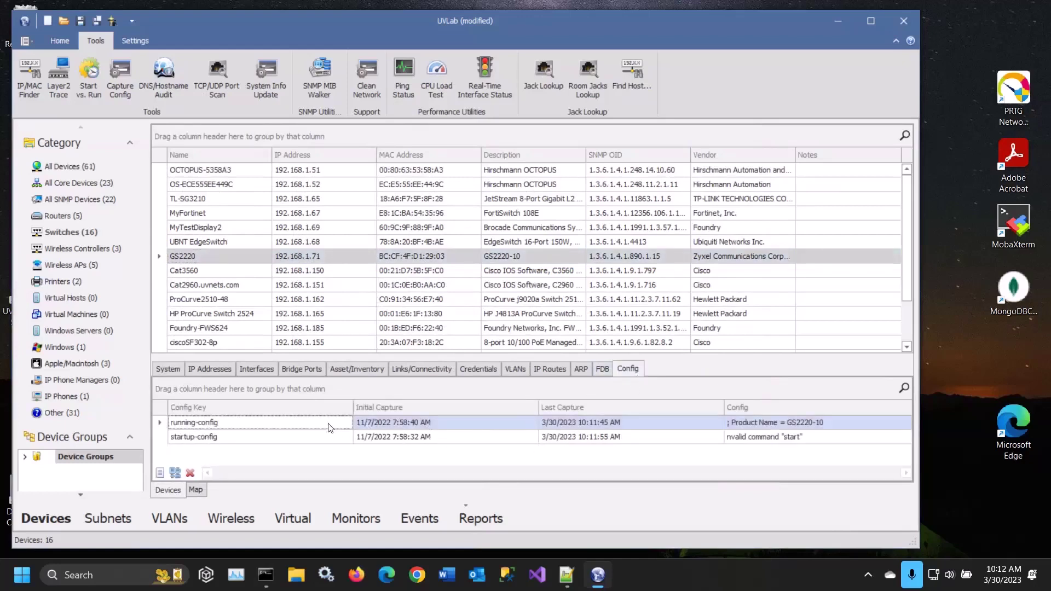
left_click(638, 424)
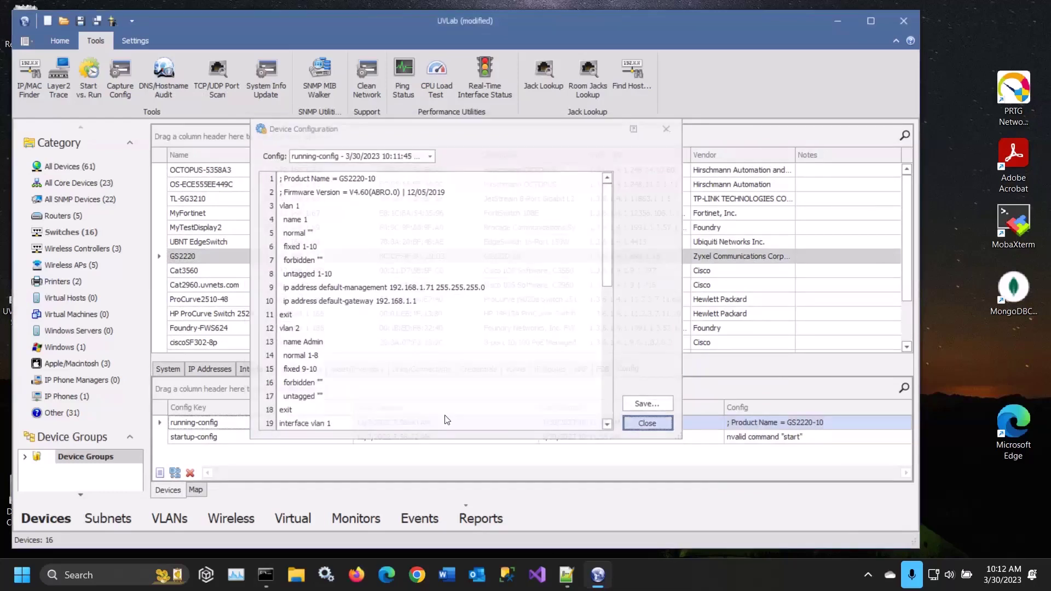
Step: Compare GS2220's captured running-config in the Device Config Differences view and close the comparison
right_click(316, 420)
left_click(340, 442)
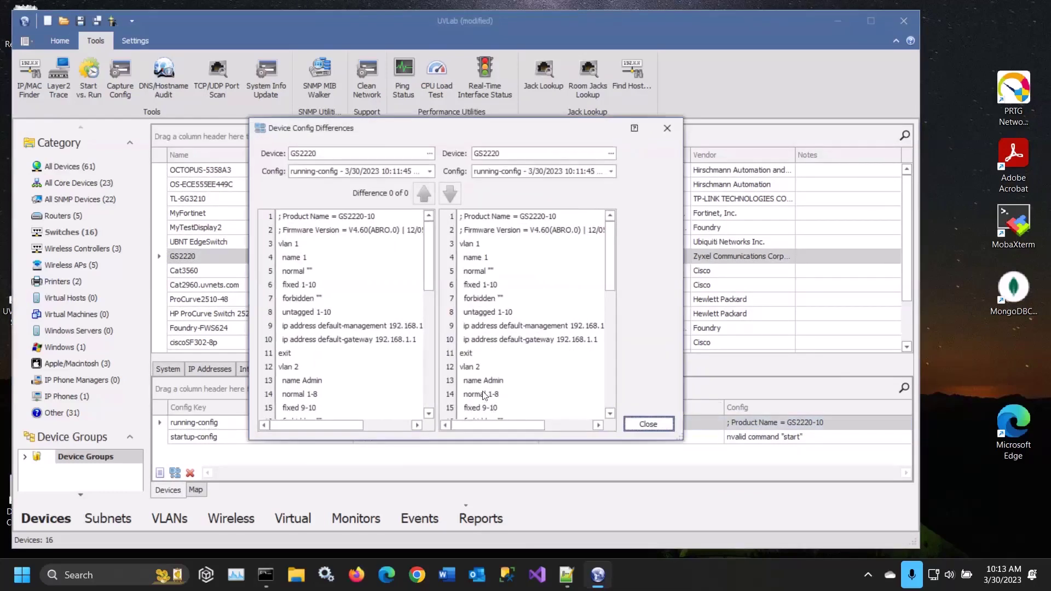
left_click(649, 423)
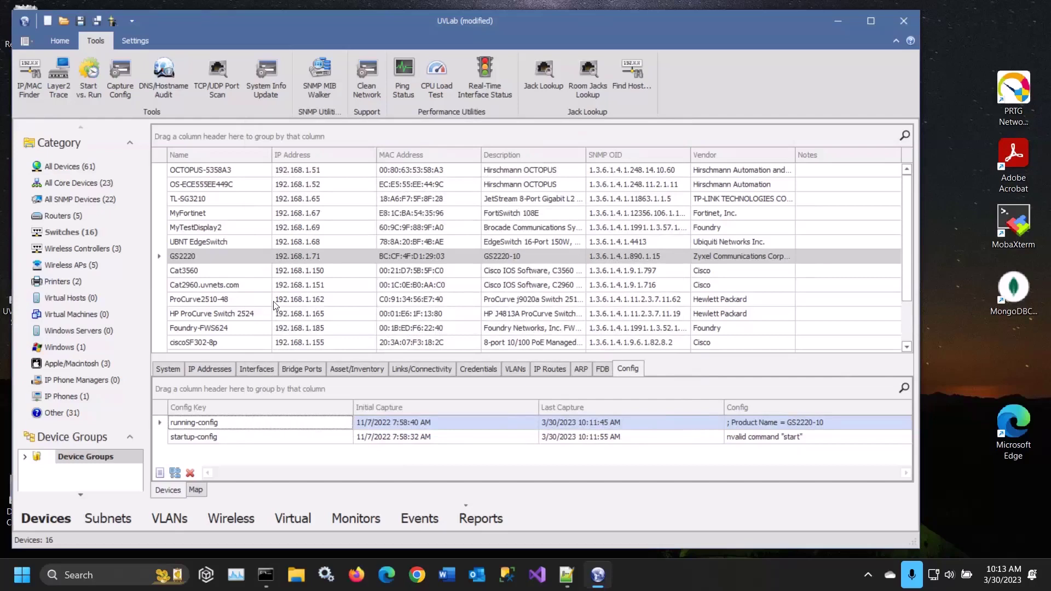
Step: Open NEW Config Monitor from the config monitors and review its capture settings, monitored devices and schedule
left_click(363, 521)
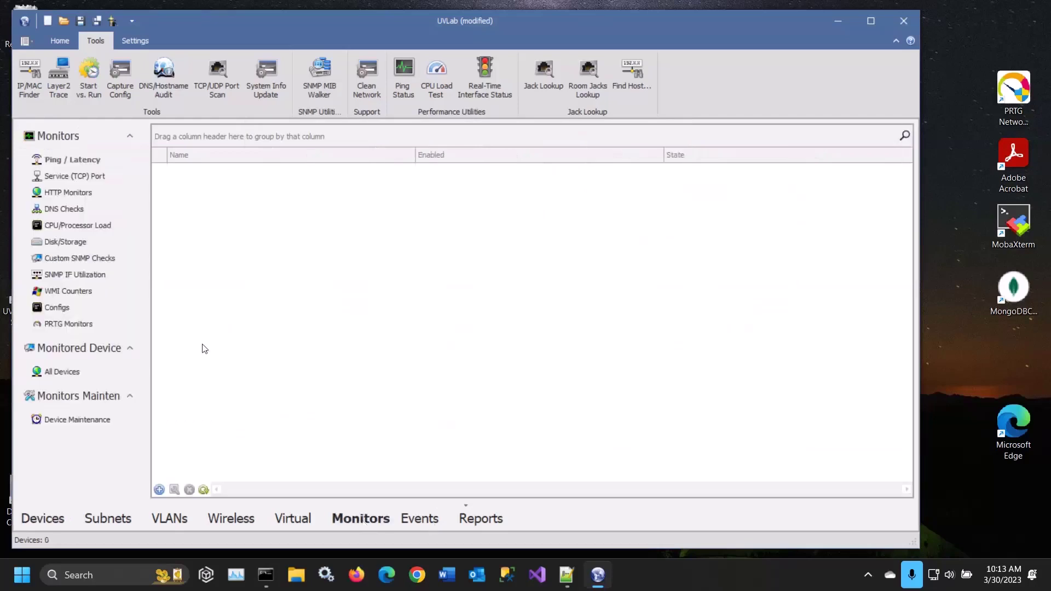
left_click(54, 310)
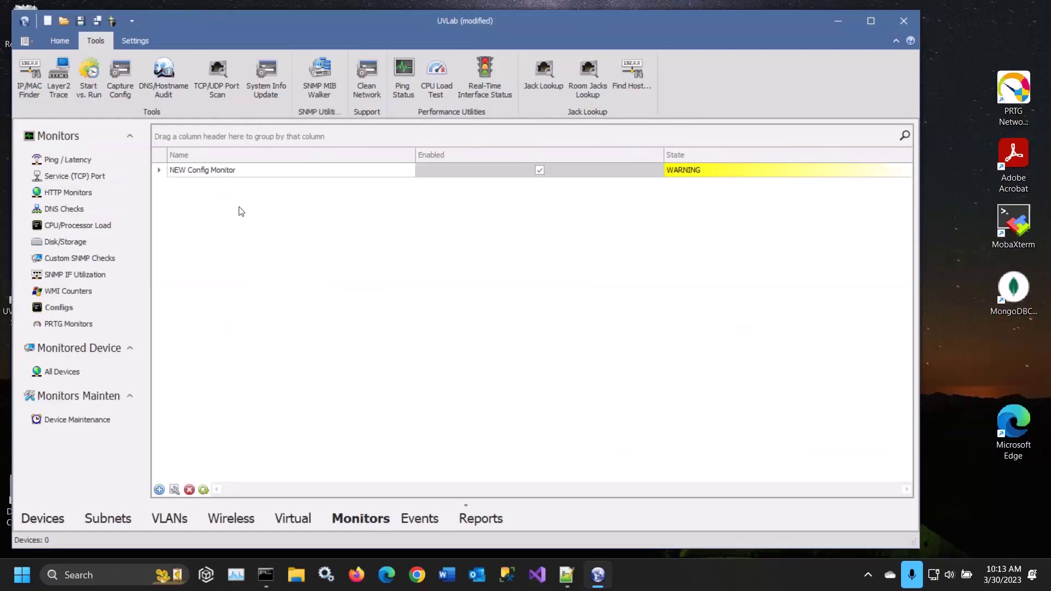
double_click(212, 172)
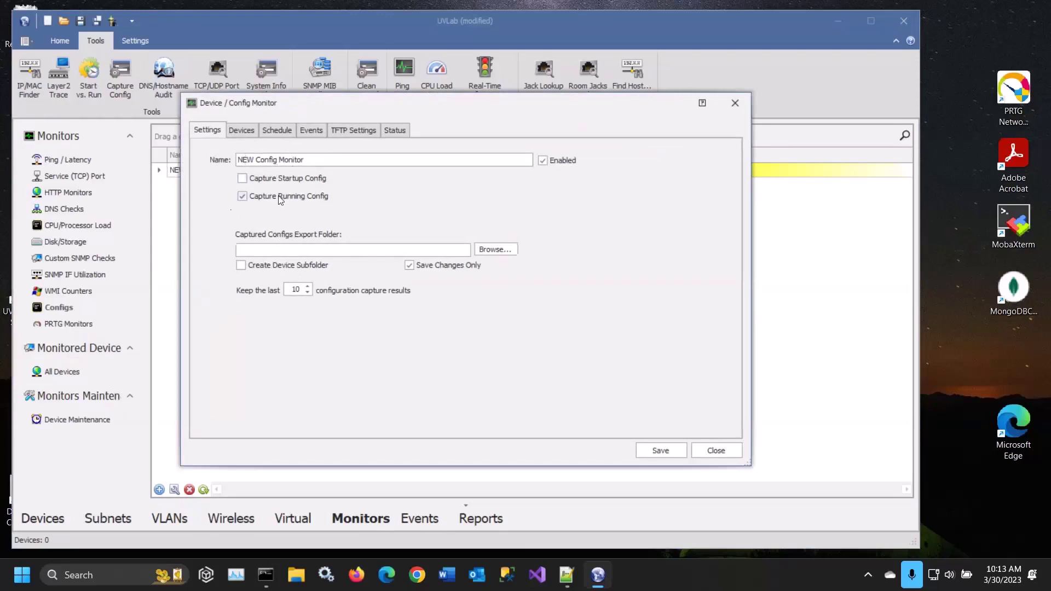
left_click(242, 130)
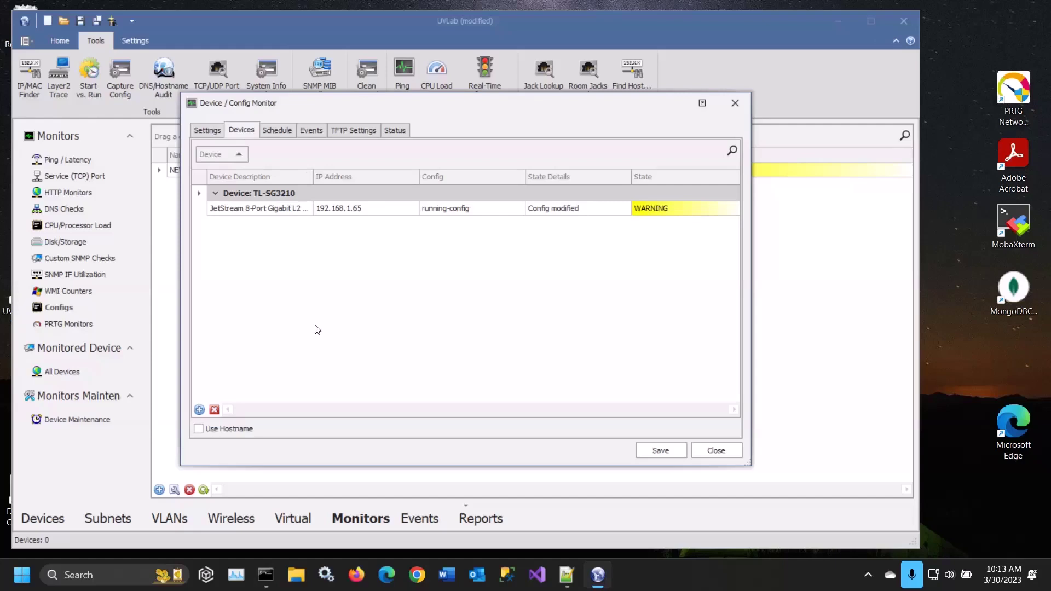
left_click(271, 132)
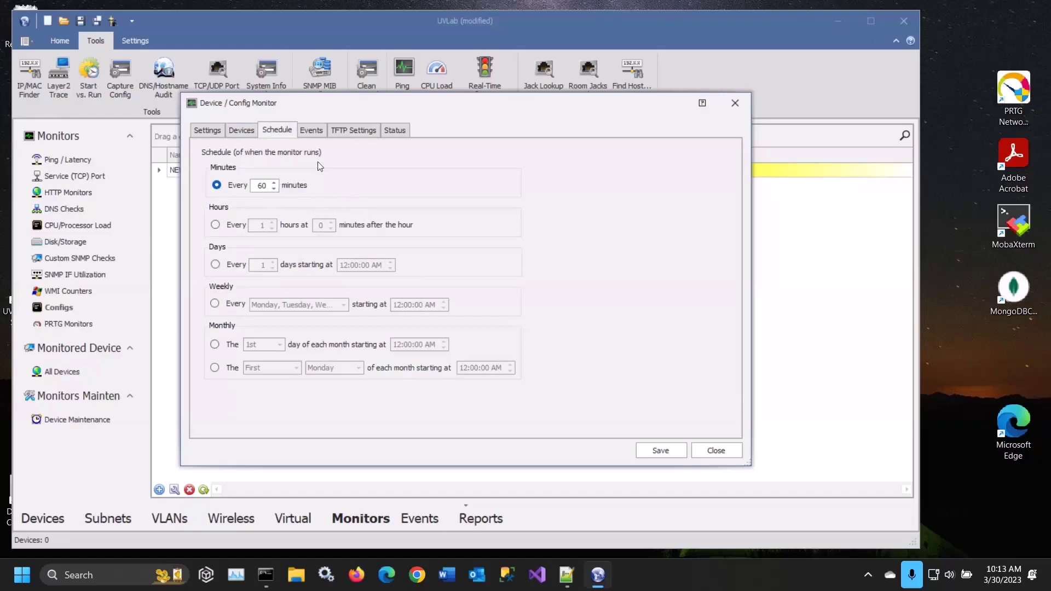
Step: Review the config monitor's event notification states and PRTG export options, and close the monitor without saving
left_click(311, 135)
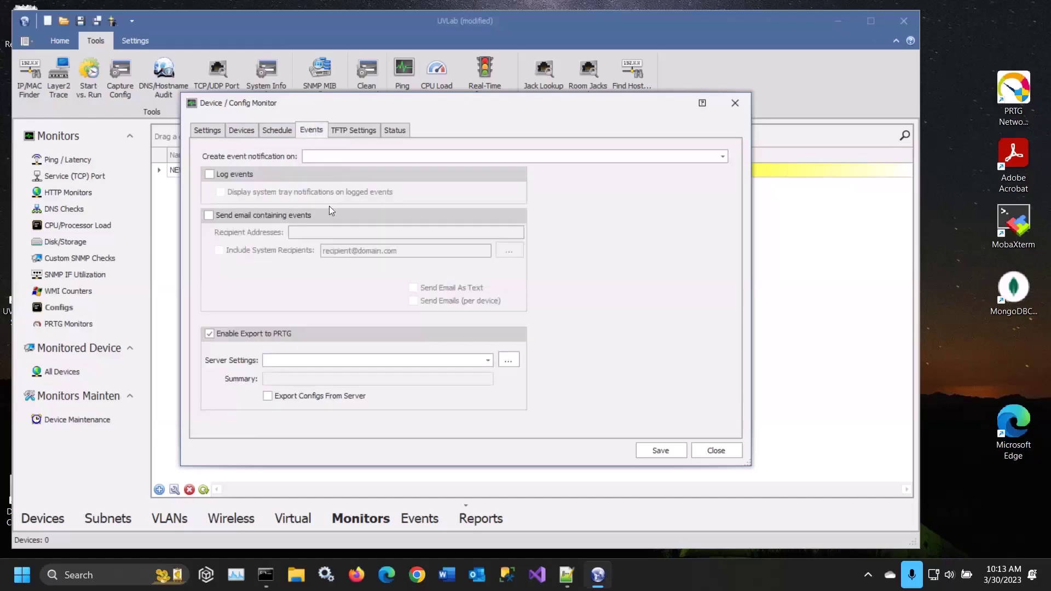
left_click(321, 157)
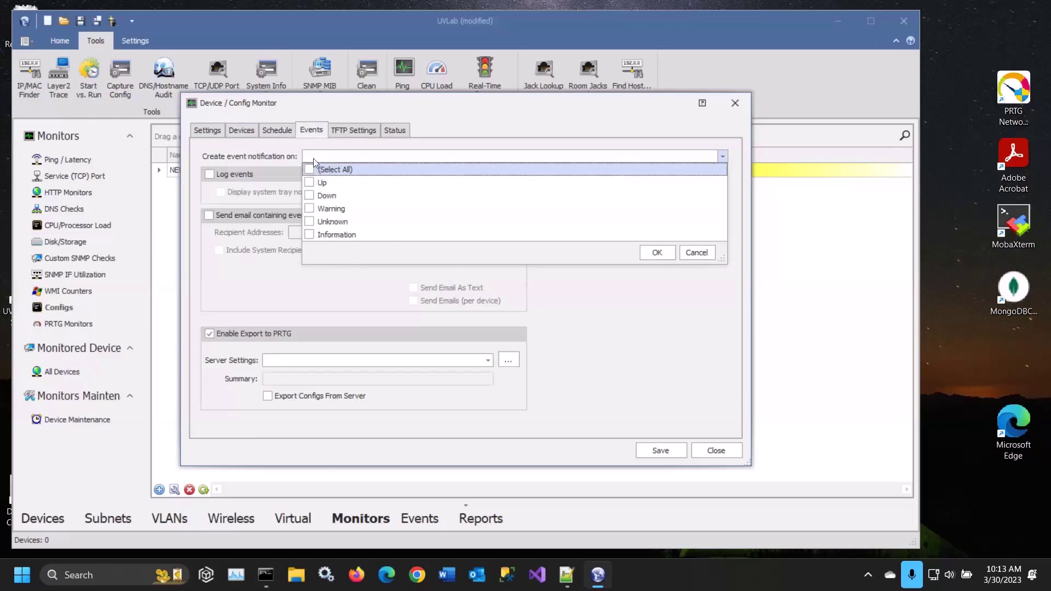
left_click(257, 171)
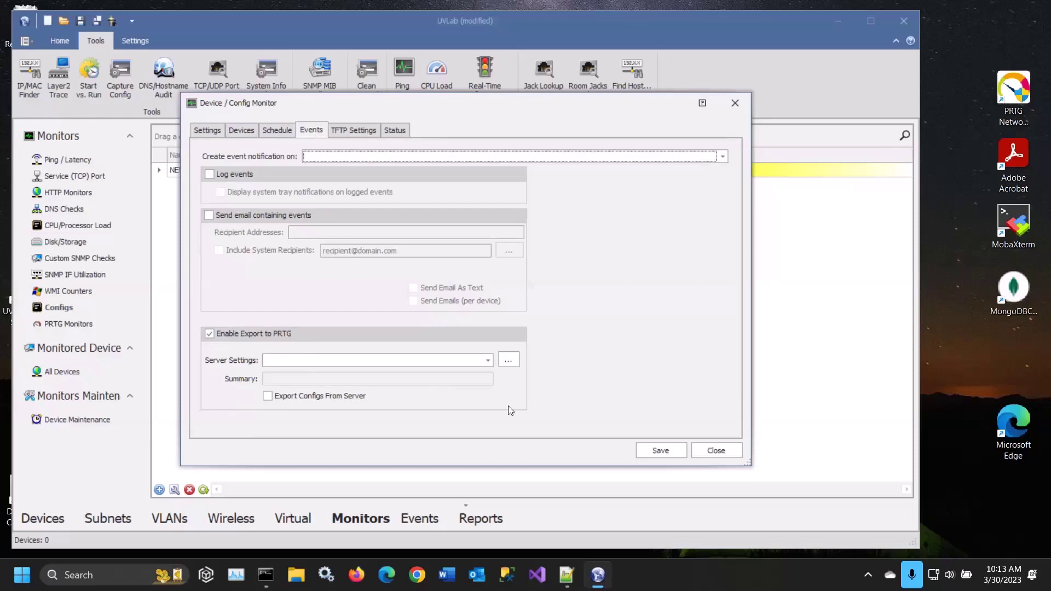
left_click(716, 450)
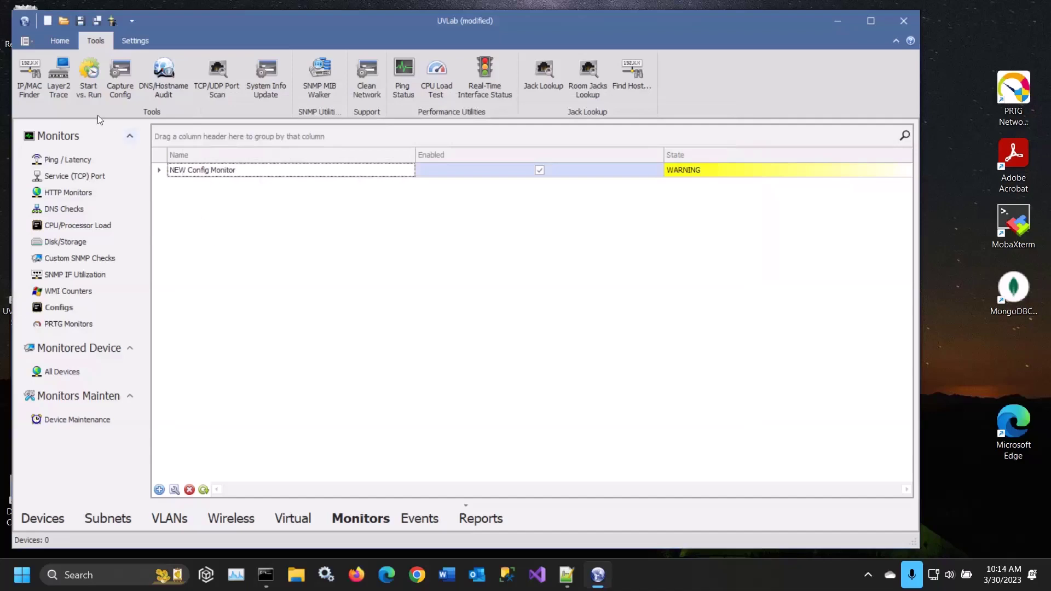
Step: Return to the device list and show the Cat3560 switch's captured configs in an enlarged details pane
left_click(55, 41)
left_click(43, 519)
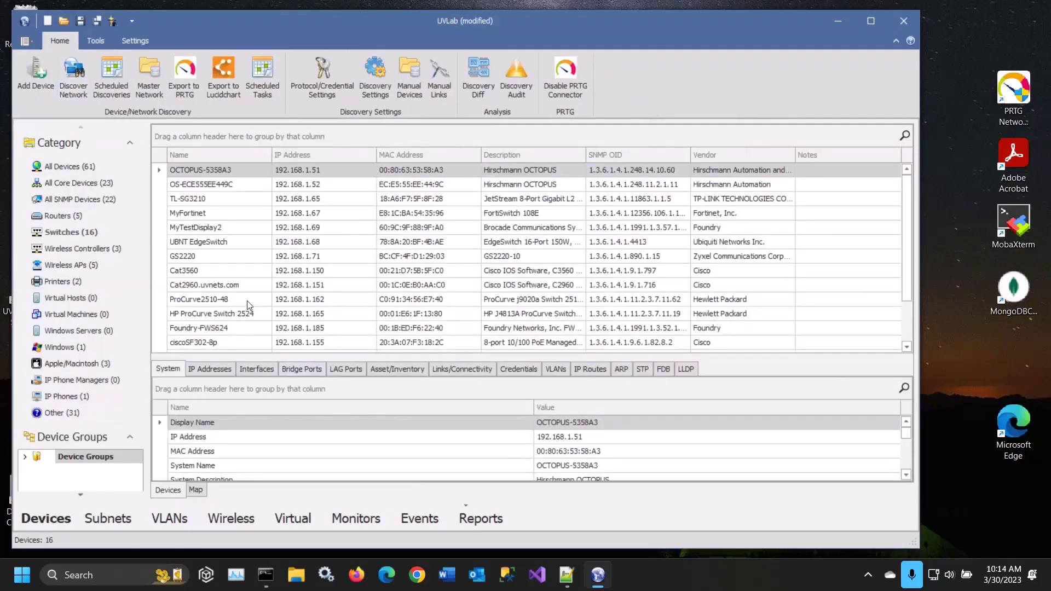
left_click(243, 285)
left_click(241, 271)
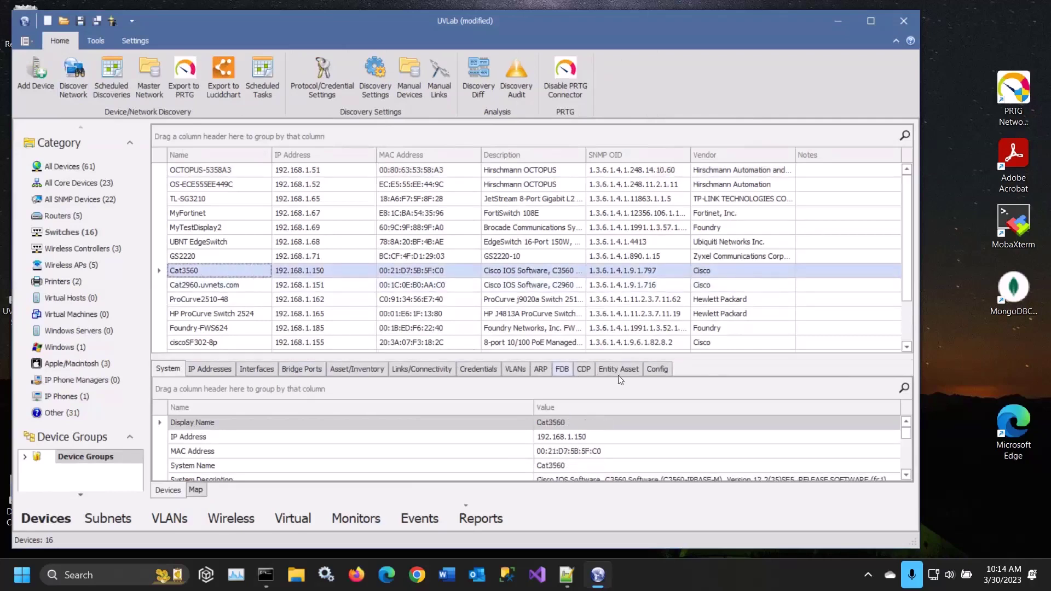
left_click(654, 370)
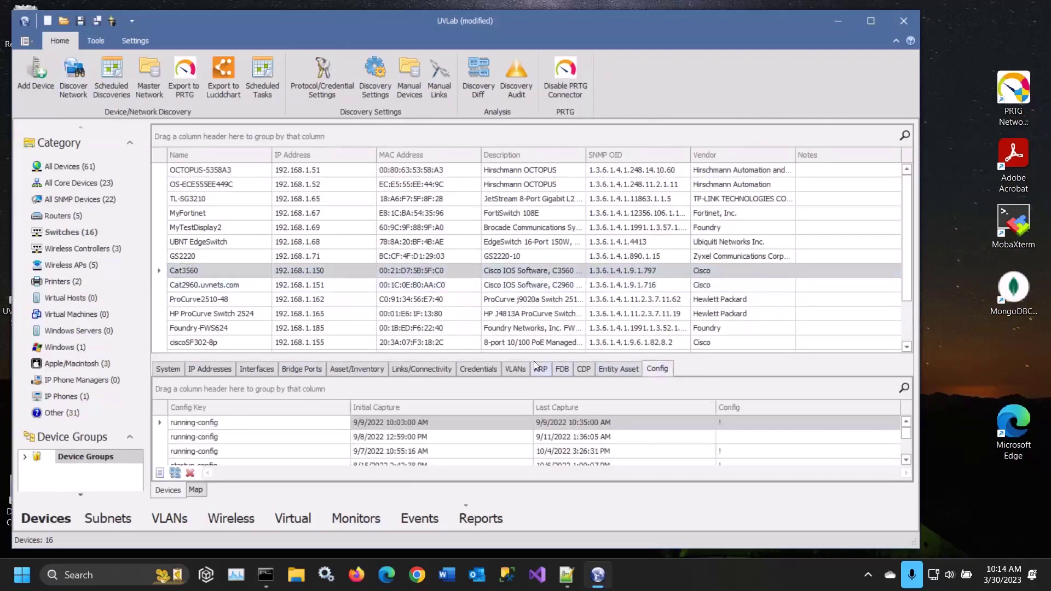
left_click_drag(534, 361, 518, 261)
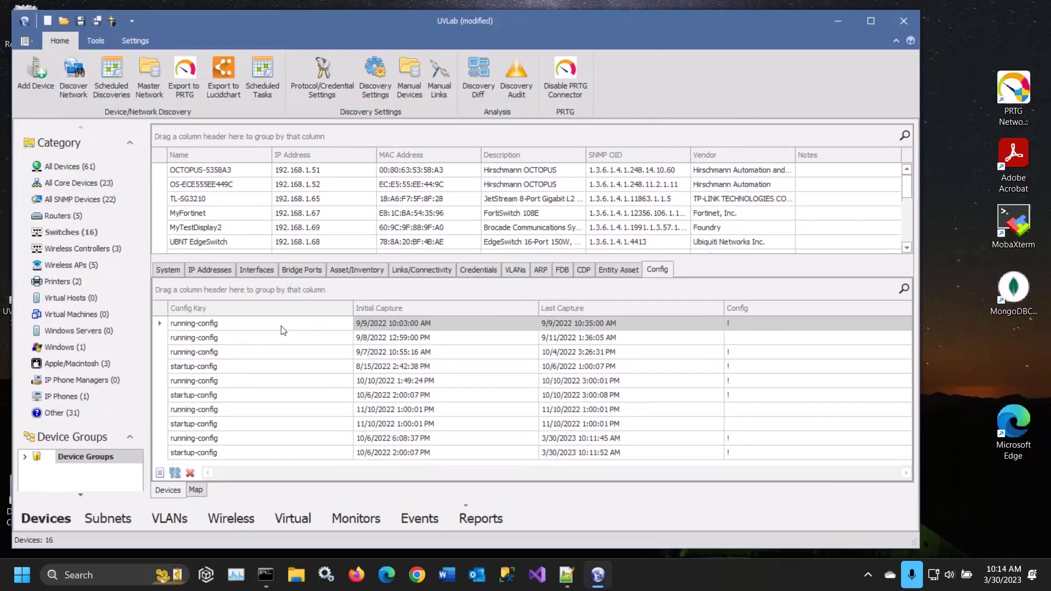
Step: View the contents of Cat3560's running-config last captured on 10/4/2022
left_click(285, 339)
left_click(286, 352)
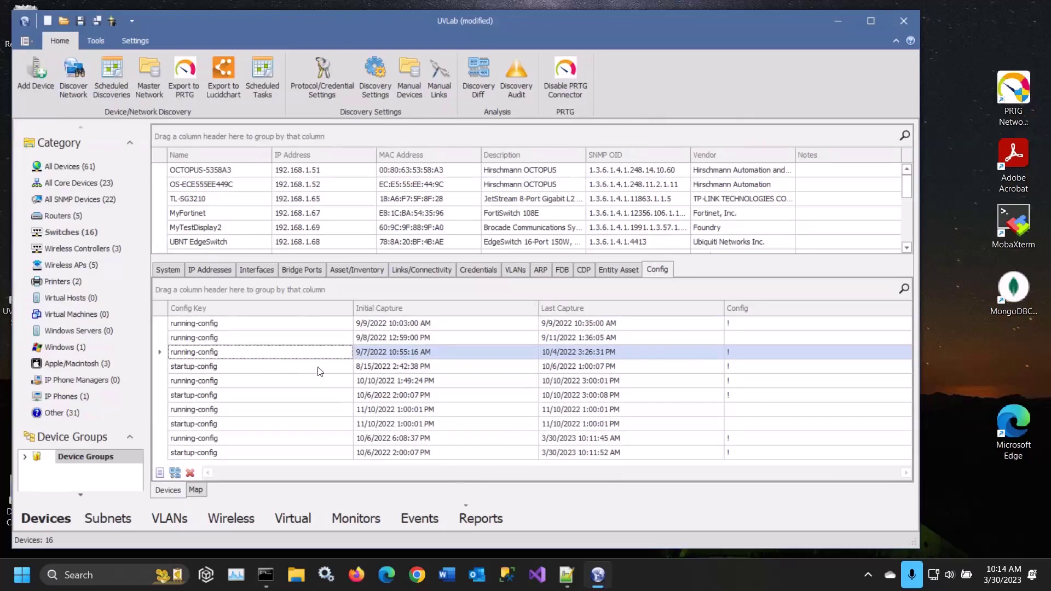
right_click(299, 354)
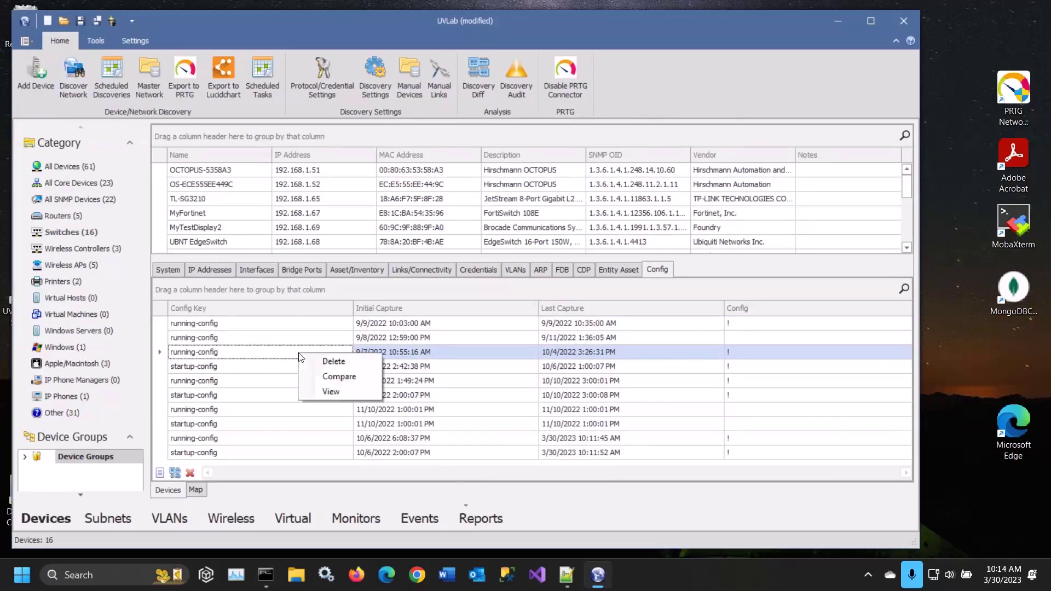
left_click(328, 391)
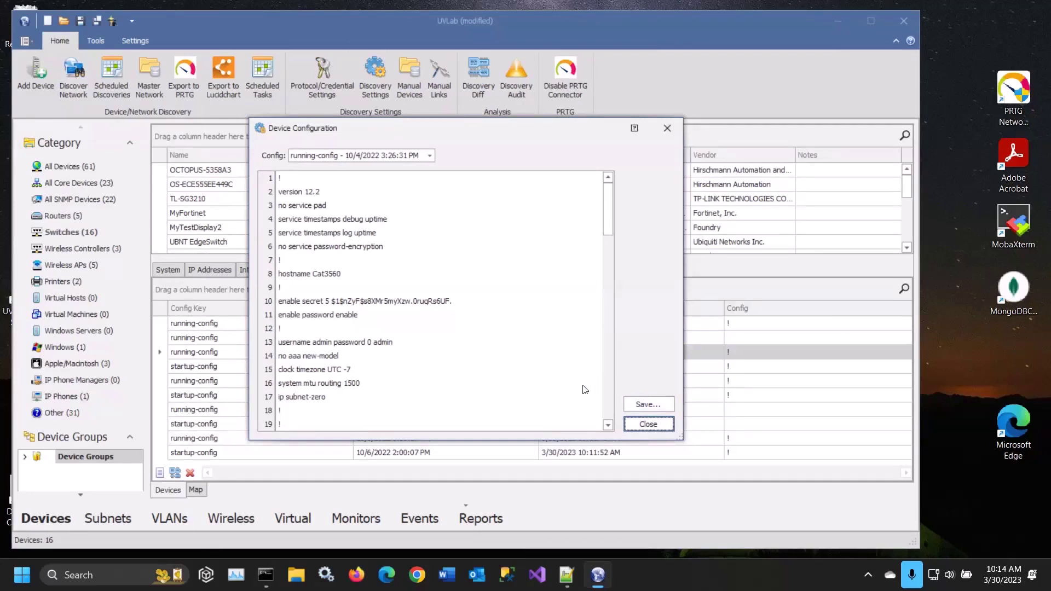
Step: Close the config contents and compare Cat3560's running-config last captured 9/9/2022 with its running-config of 9/11/2022
mouse_move(608, 230)
left_mouse_down()
mouse_move(602, 422)
mouse_move(596, 228)
left_mouse_up()
left_click(641, 424)
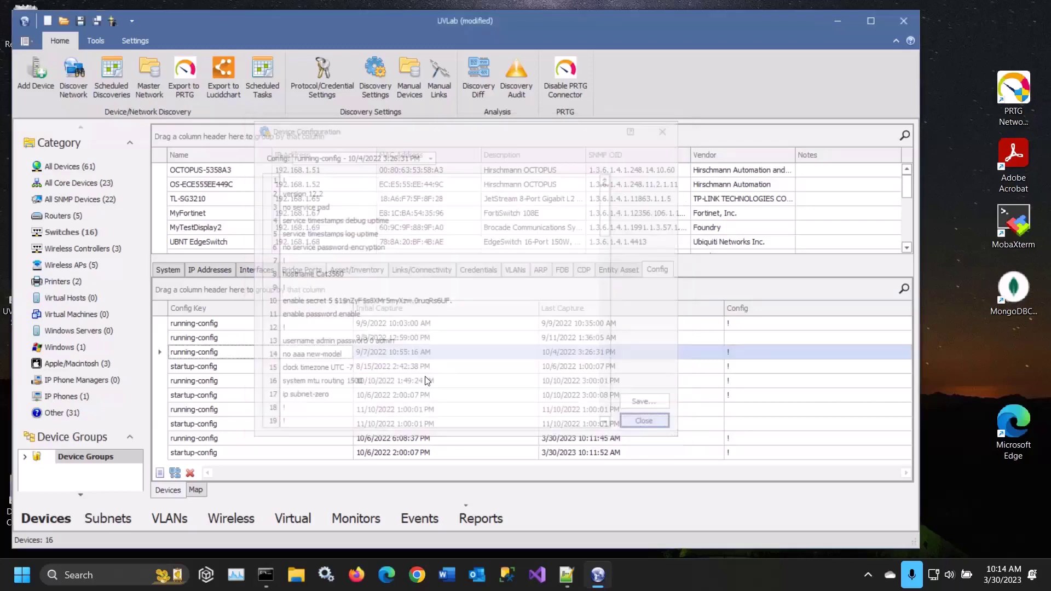
right_click(301, 328)
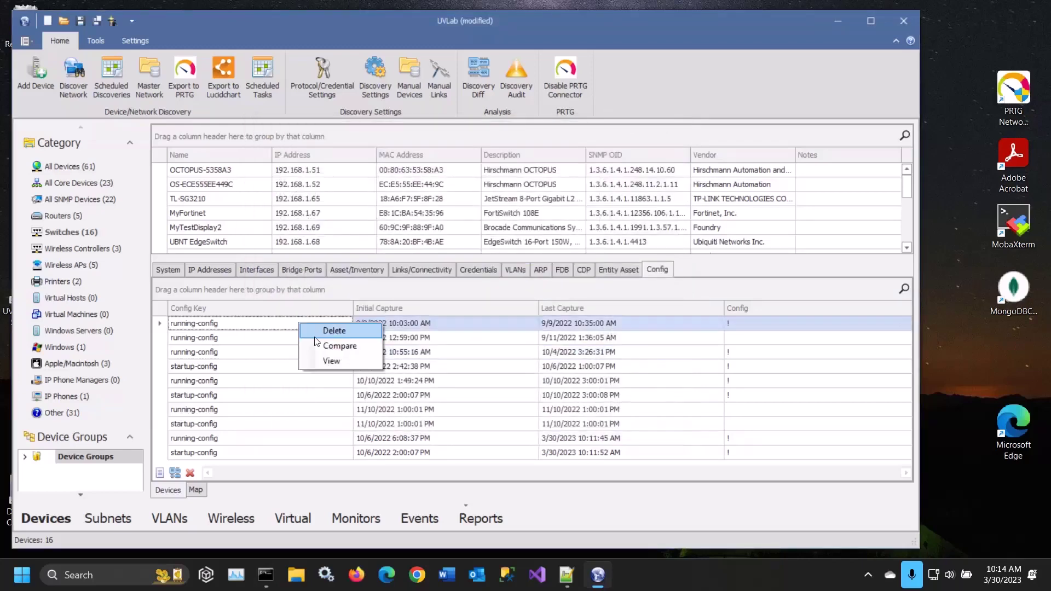
left_click(323, 348)
left_click(533, 172)
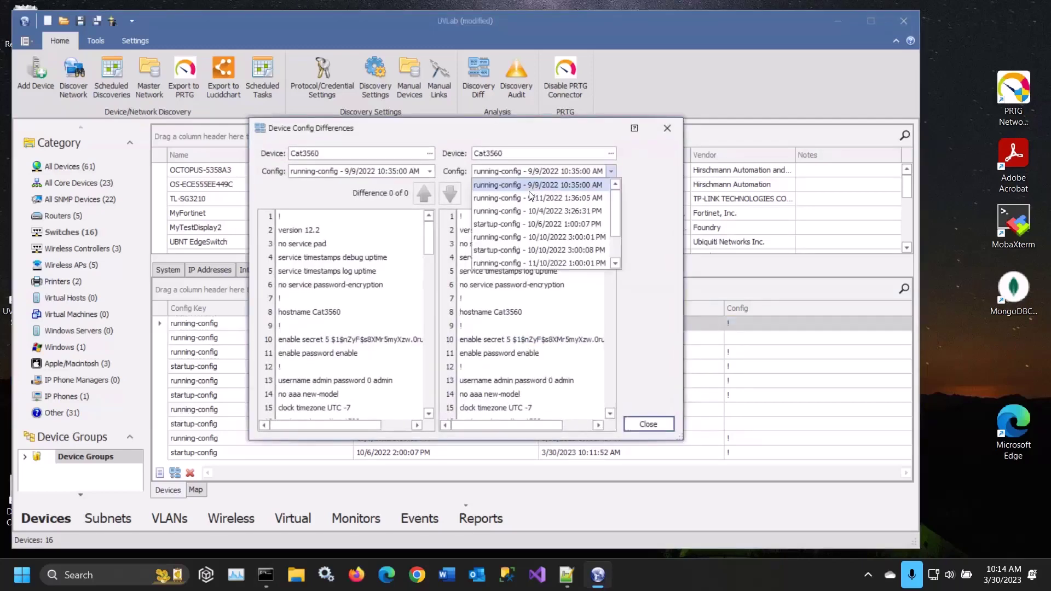
left_click(521, 198)
Step: Compare the 9/9/2022 running-config in turn with the running-configs of 10/10/2022, 11/10/2022 and 3/30/2023
left_click(529, 171)
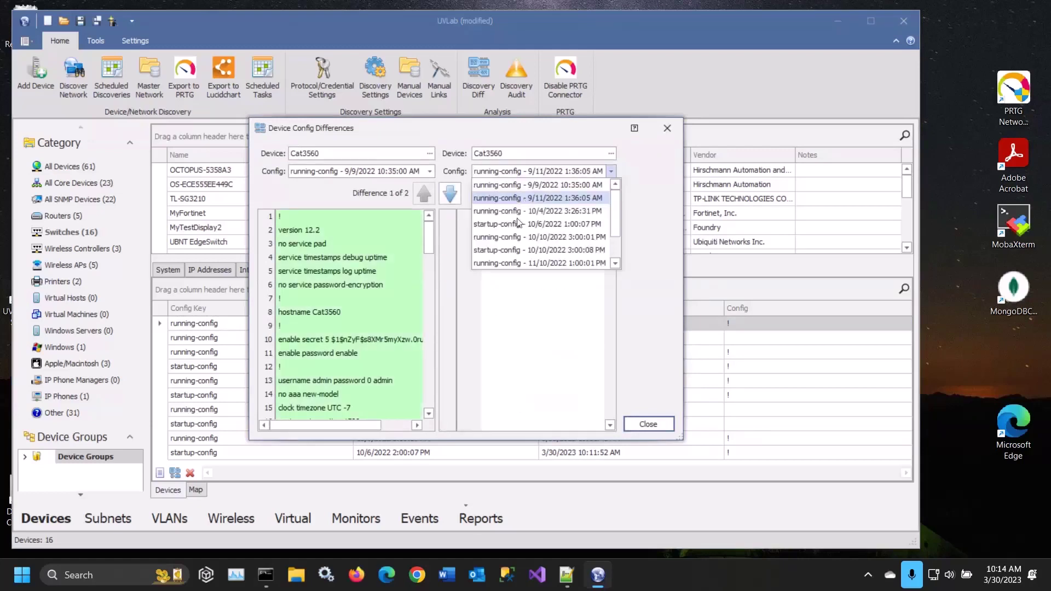
left_click(510, 236)
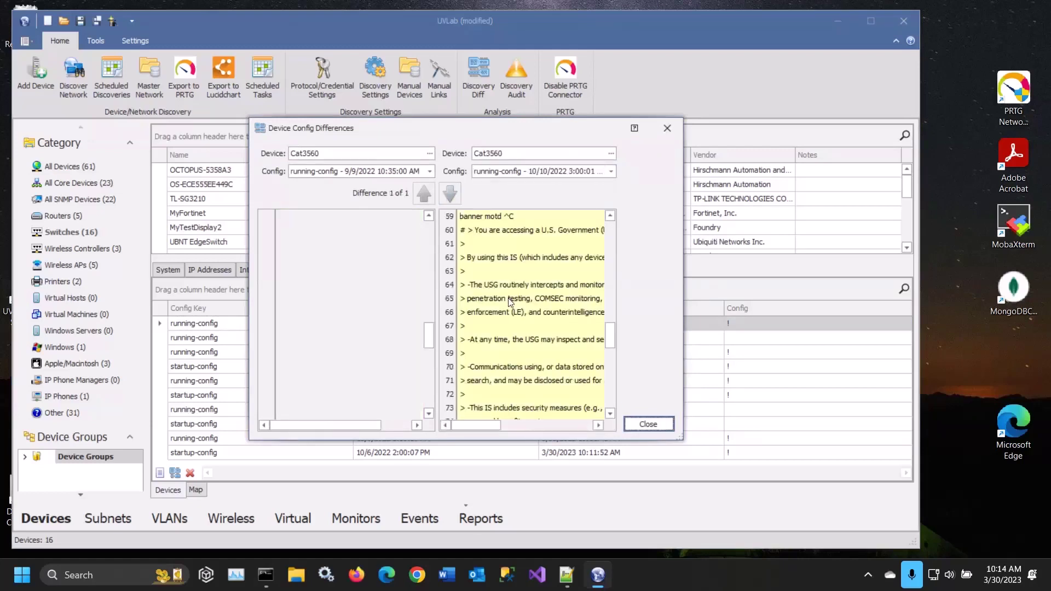
left_click(541, 172)
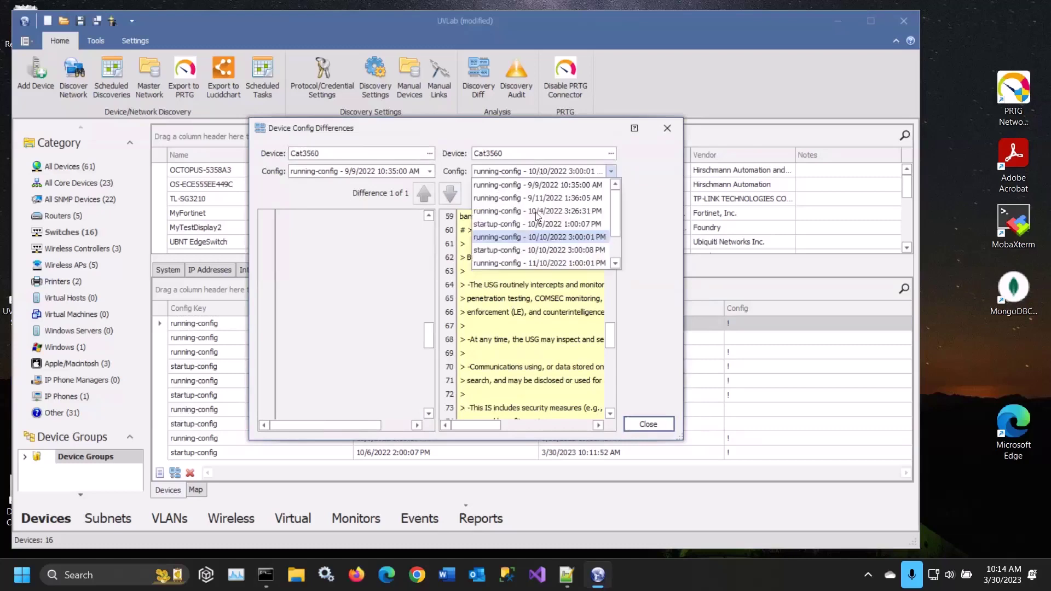
left_click(524, 263)
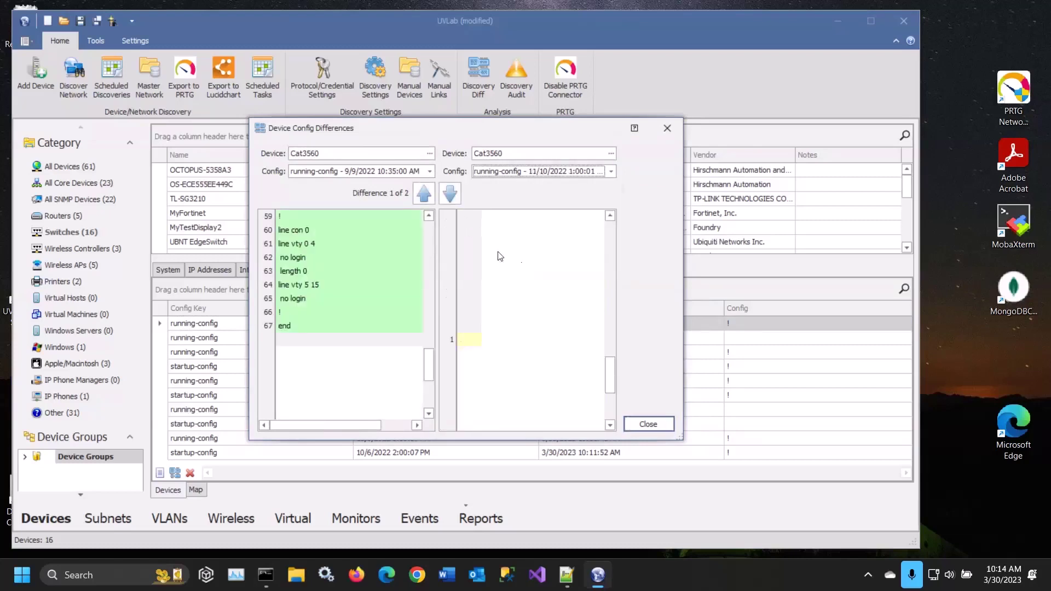
left_click(515, 171)
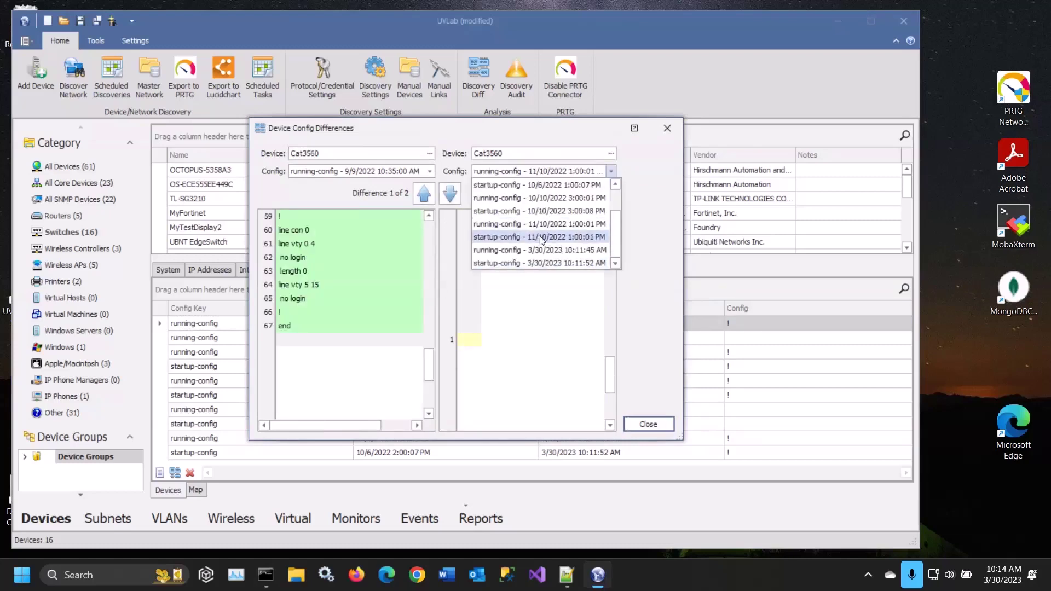
left_click(516, 250)
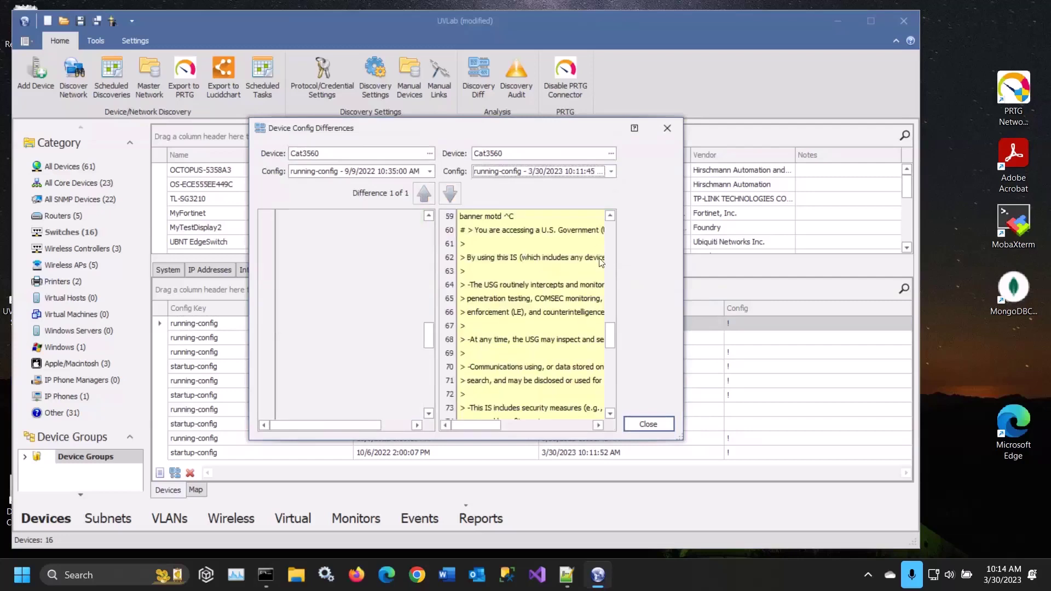
scroll(613, 278, "up", 2)
scroll(616, 222, "up", 1)
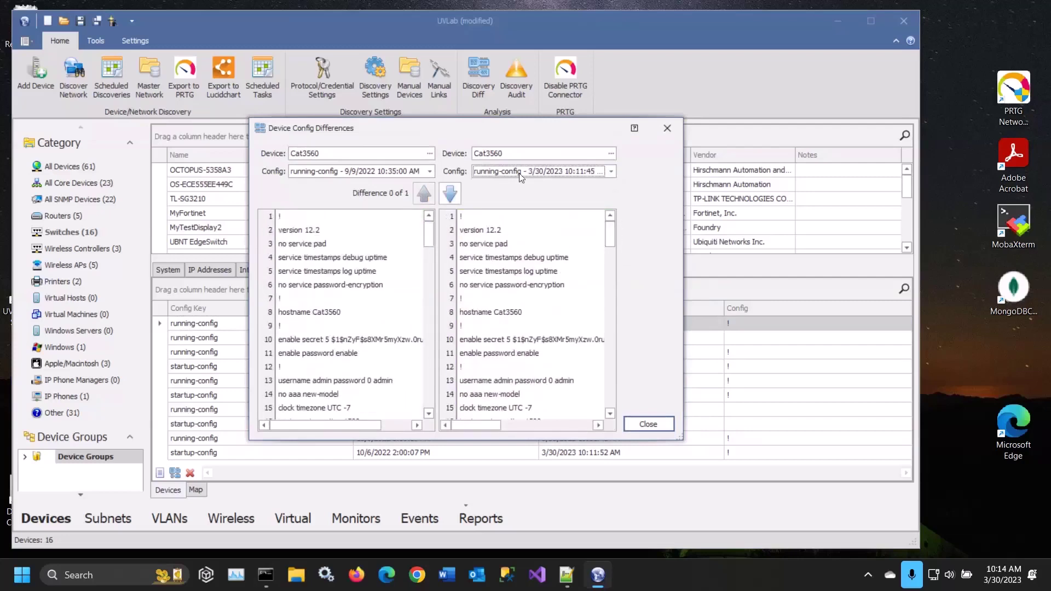
Step: Compare the 9/9/2022 running-config with the startup-config of 10/6/2022 1:00:07 PM, and close the comparison
left_click(519, 173)
left_click(504, 186)
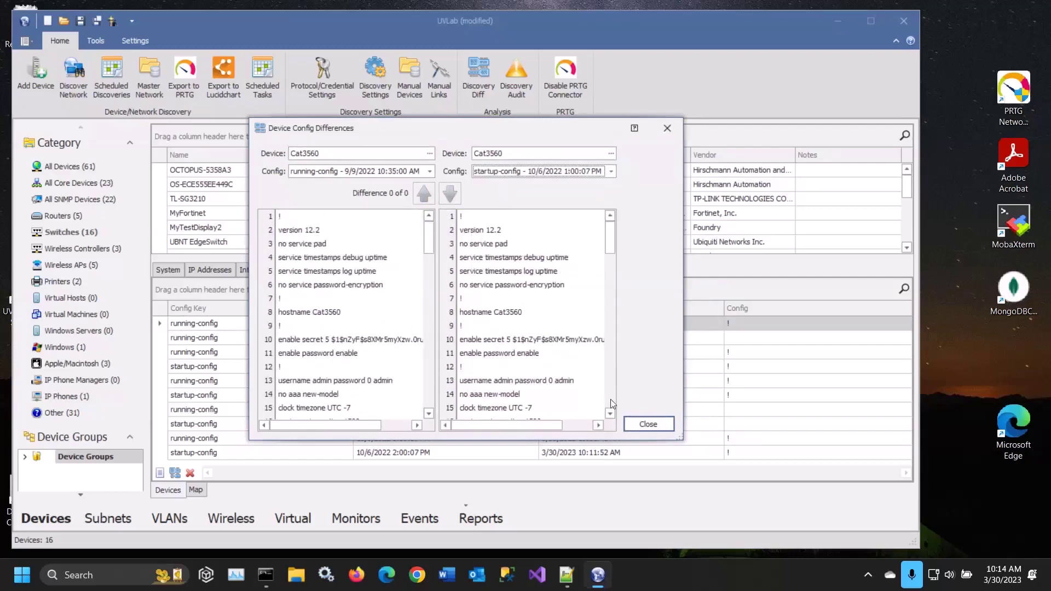
left_click(648, 424)
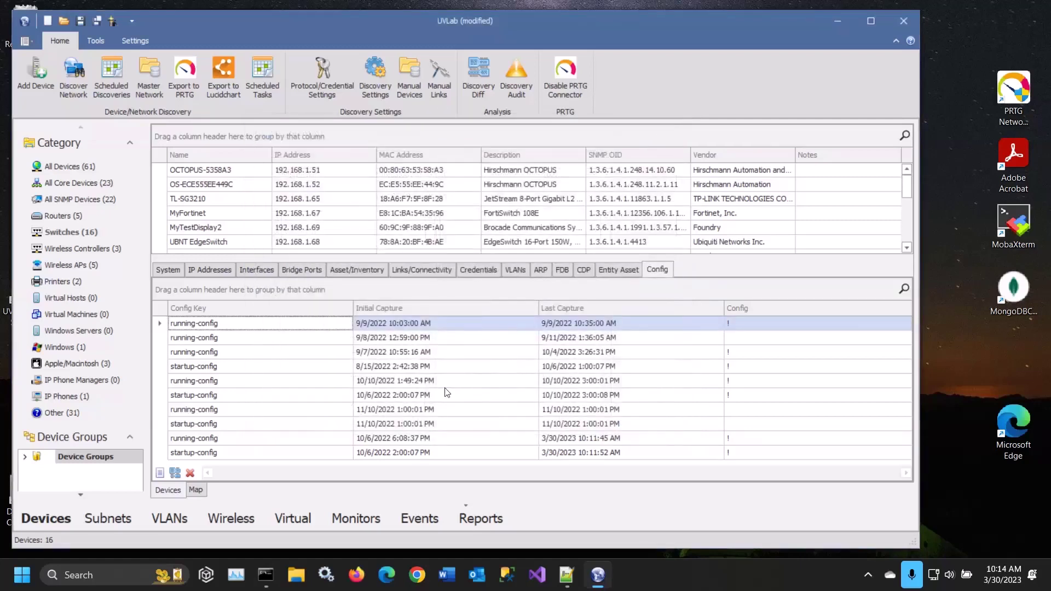
Step: Shrink the config details pane to show more of the switch list, and display the available network tools
left_click_drag(482, 257, 479, 366)
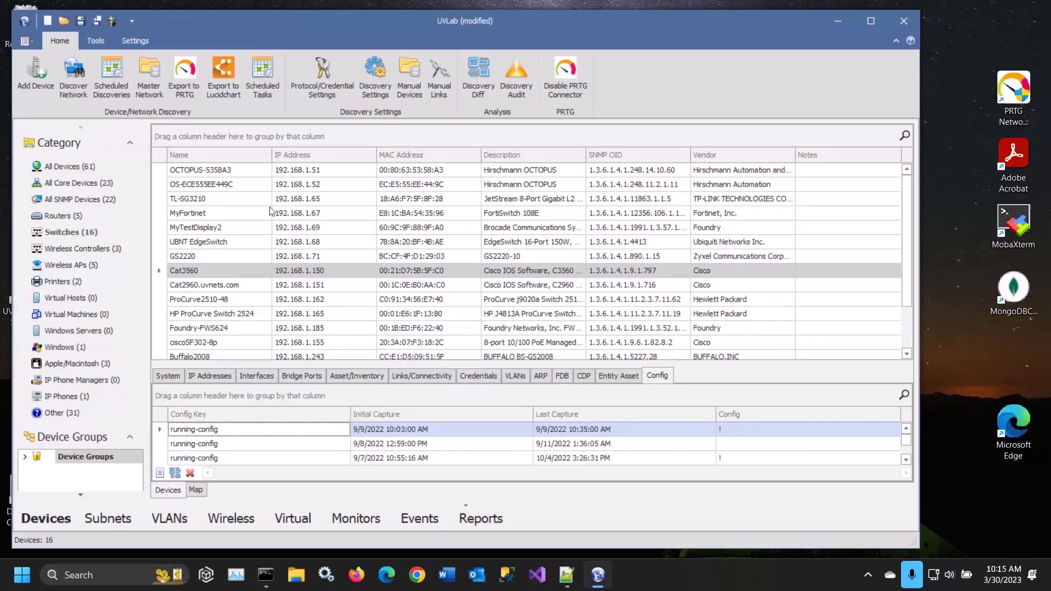
left_click(100, 42)
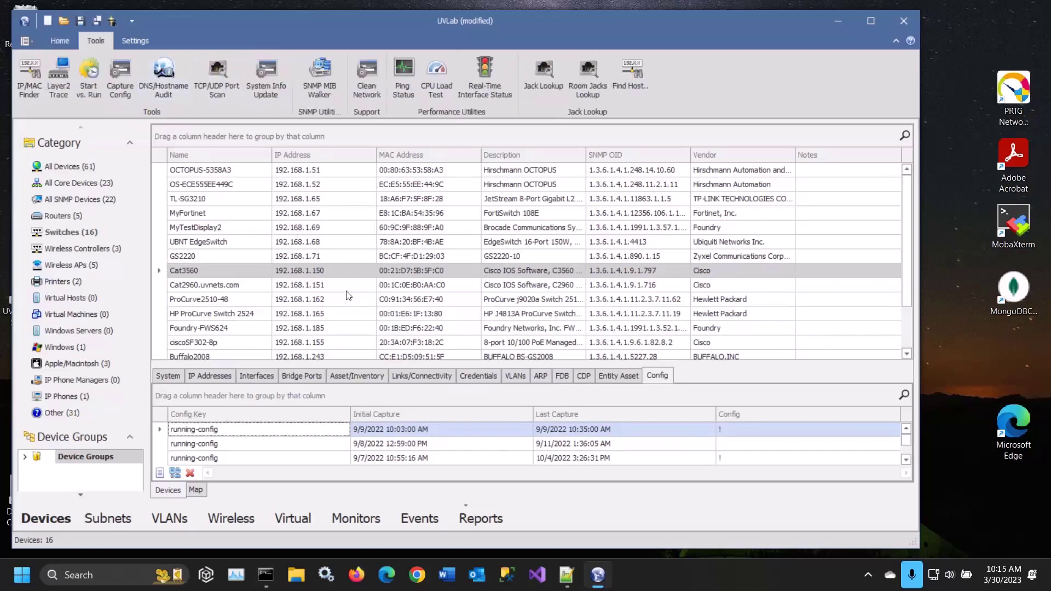